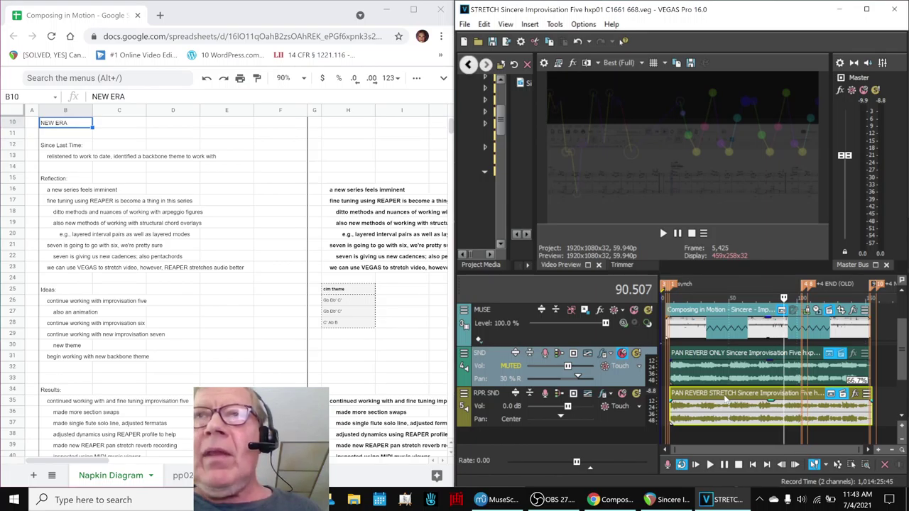
# - Return the cursor to 32.015 on the MUSE video, mute the SND track, and briefly check OBS
pyautogui.click(704, 313)
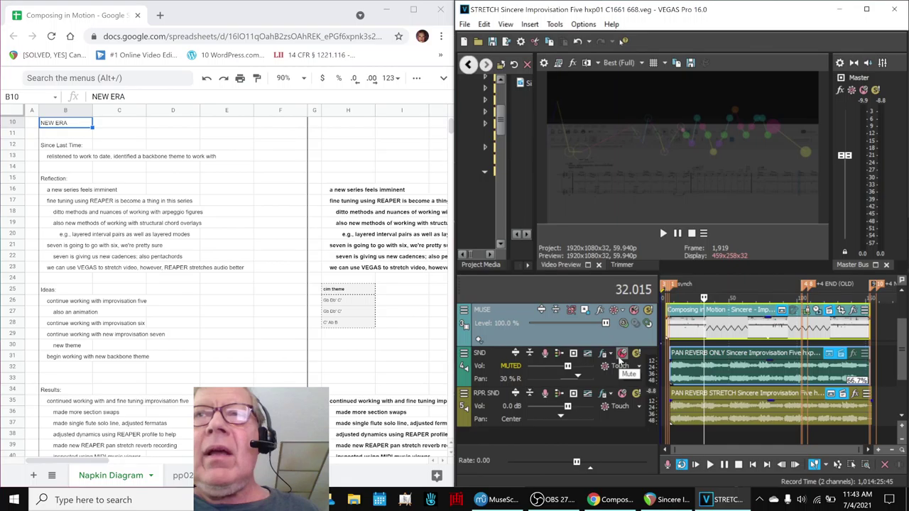
pyautogui.click(622, 353)
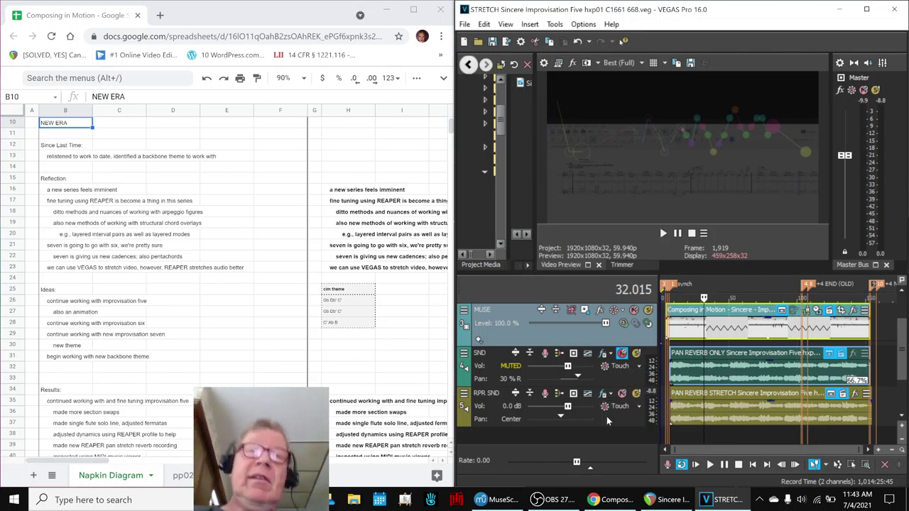
pyautogui.click(539, 500)
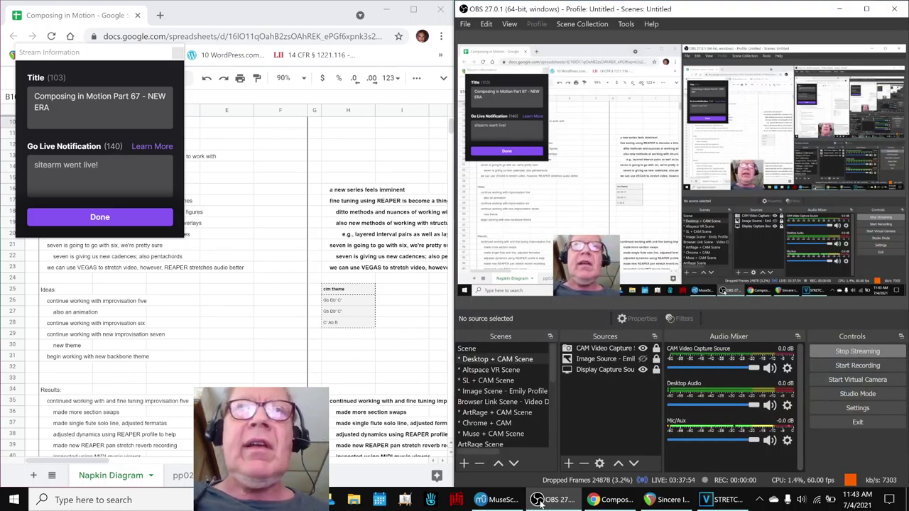
pyautogui.click(539, 500)
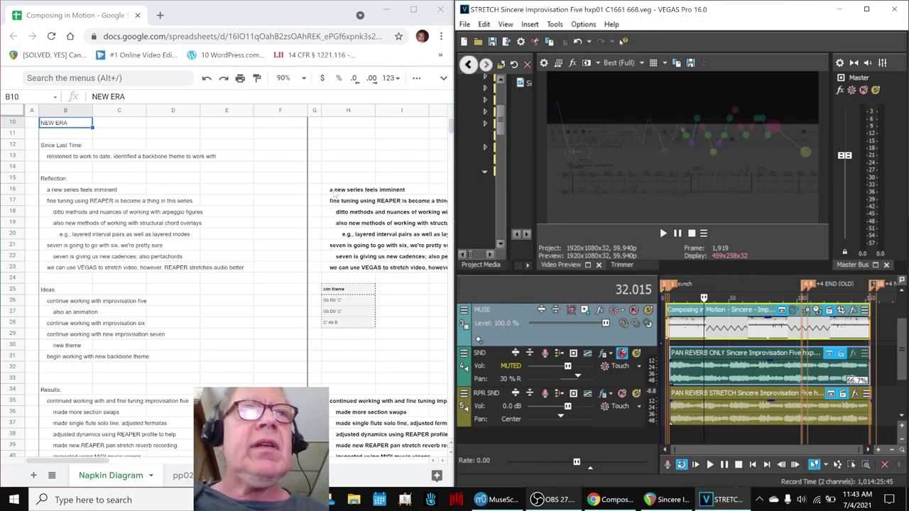
pyautogui.click(336, 191)
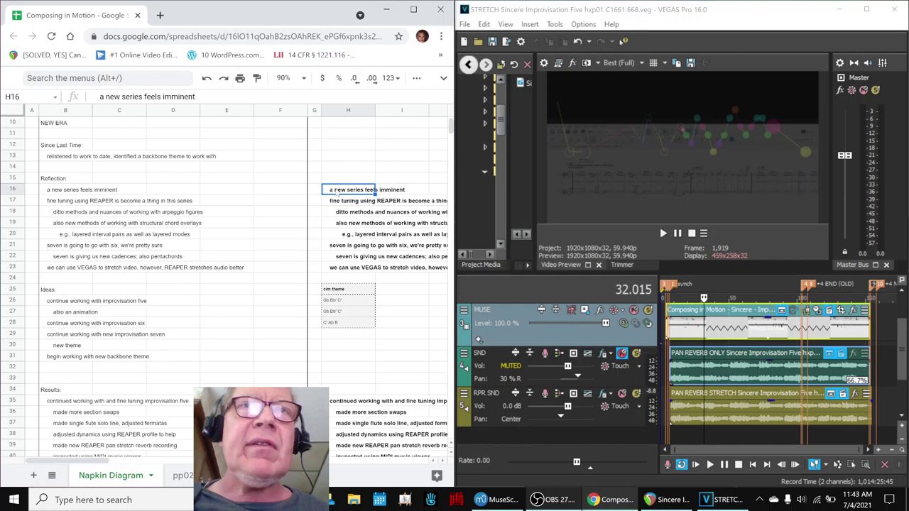
pyautogui.press('Right')
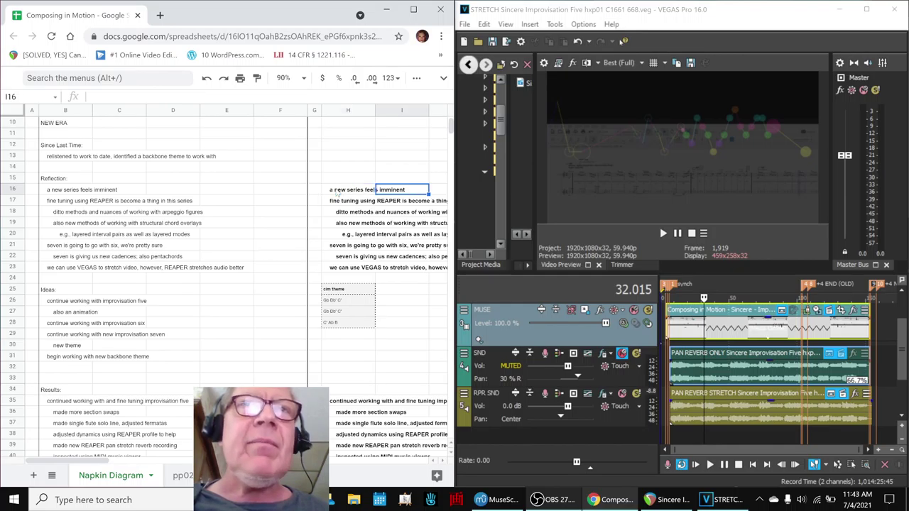
pyautogui.click(337, 192)
pyautogui.press('Down')
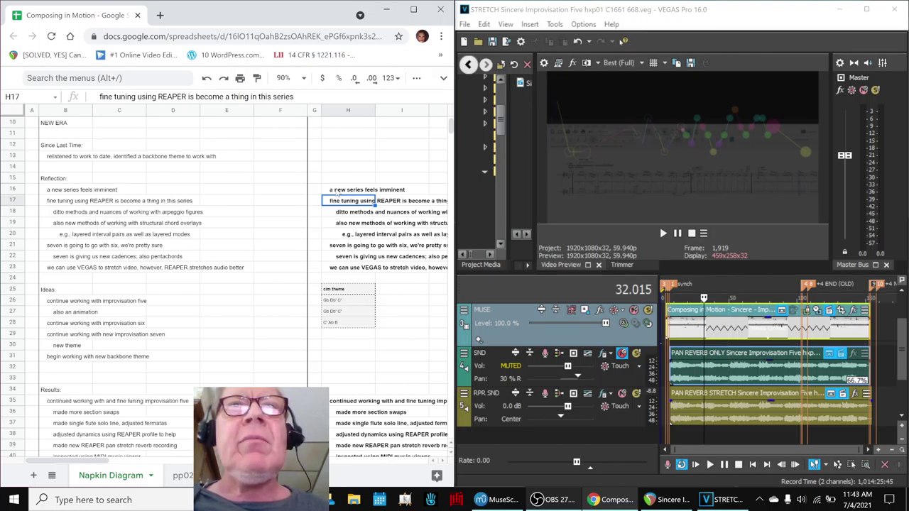
pyautogui.press('Right')
pyautogui.press('Right')
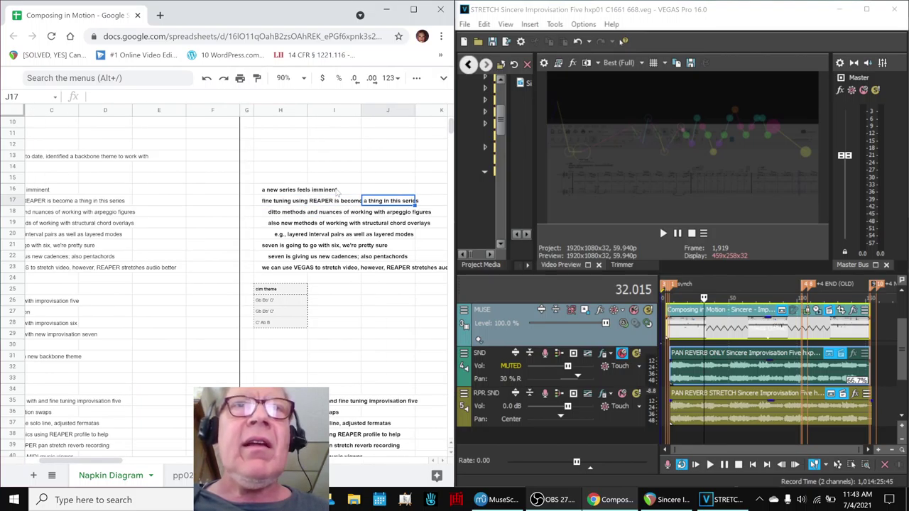
pyautogui.press('Left')
pyautogui.press('Left')
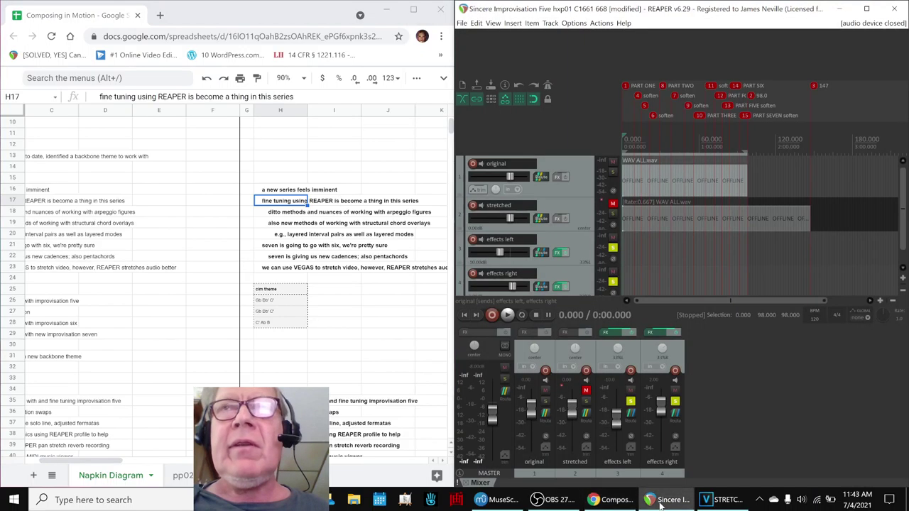
# - Move REAPER's Sincere Improvisation Five project to the 98.000 marker, then minimize REAPER
pyautogui.click(667, 500)
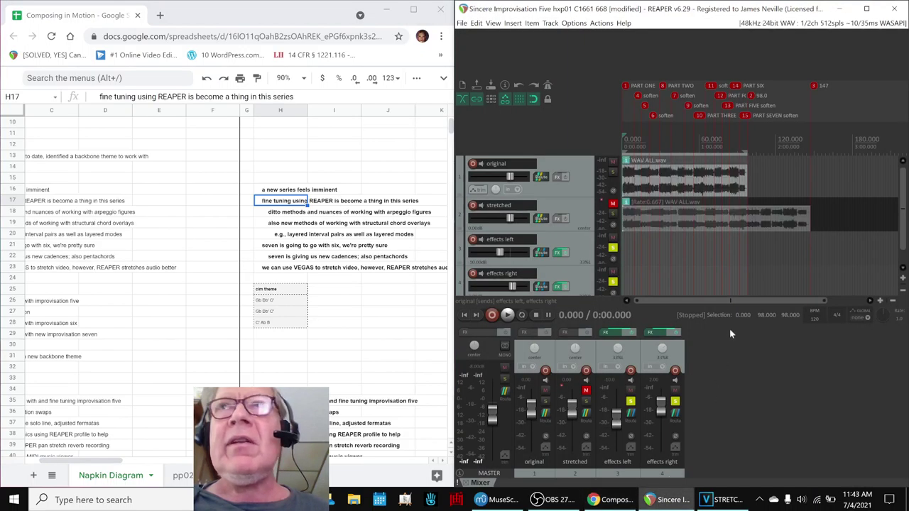
pyautogui.click(754, 98)
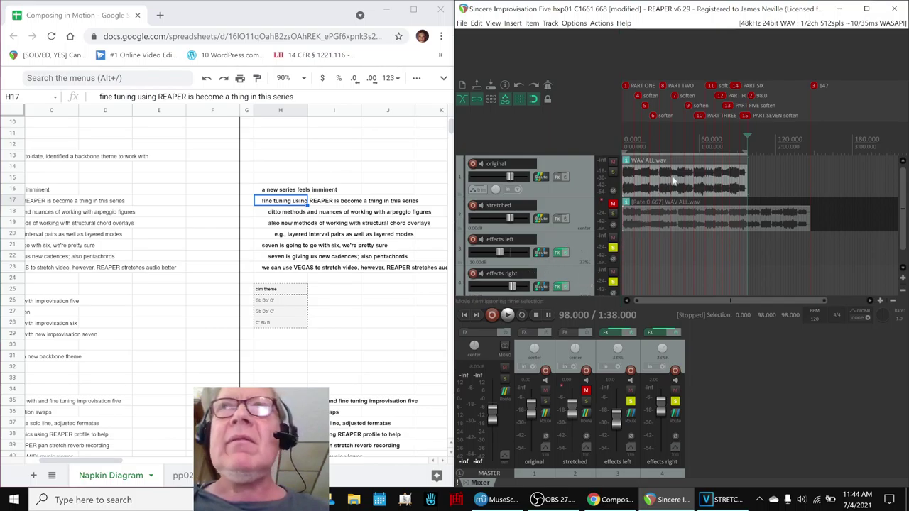
pyautogui.click(839, 9)
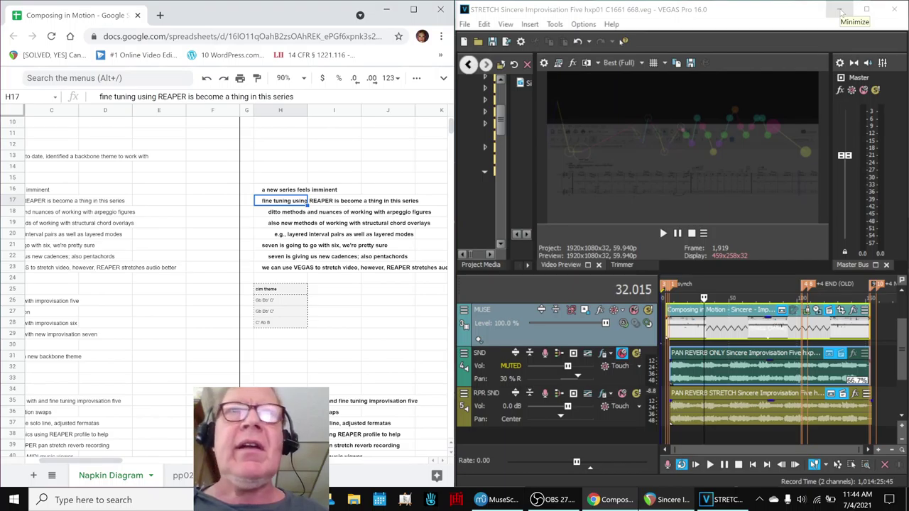
# - Minimize VEGAS, review notes H18 and H19 (ditto methods, structural chord overlays), then focus MuseScore
pyautogui.click(840, 10)
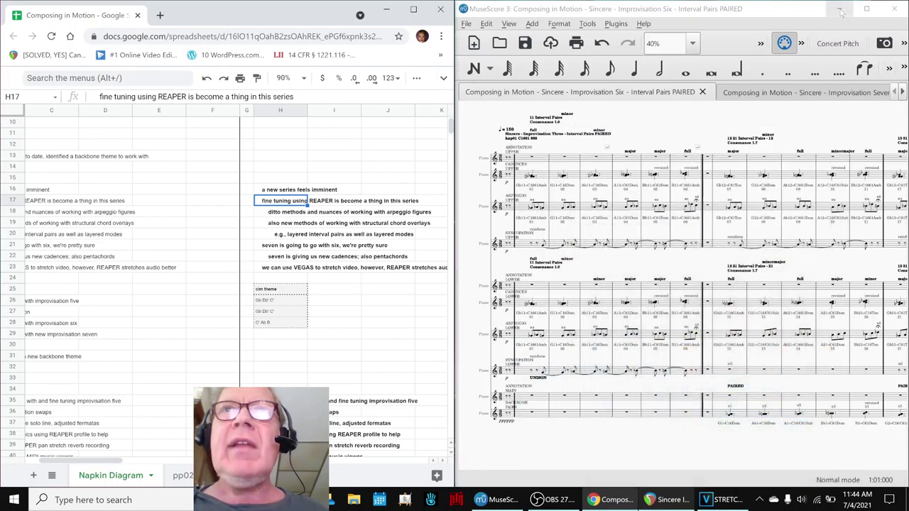
pyautogui.click(290, 212)
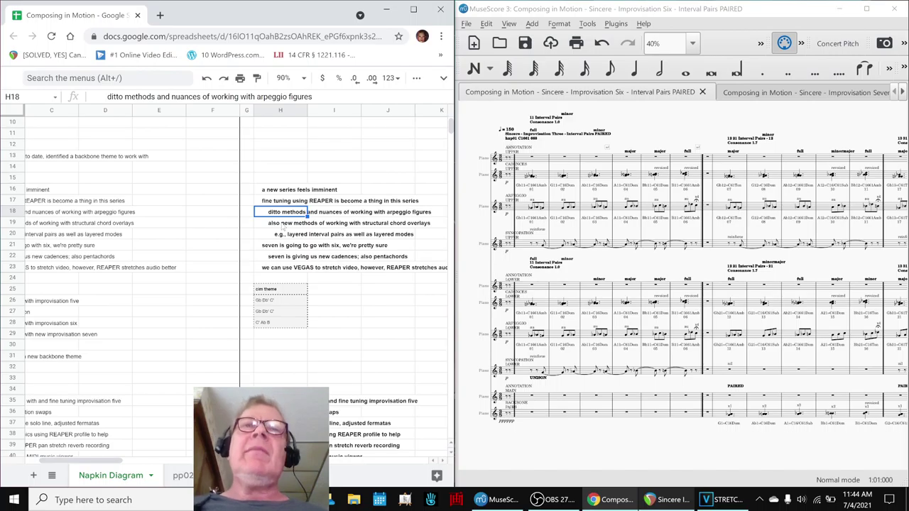
pyautogui.click(285, 228)
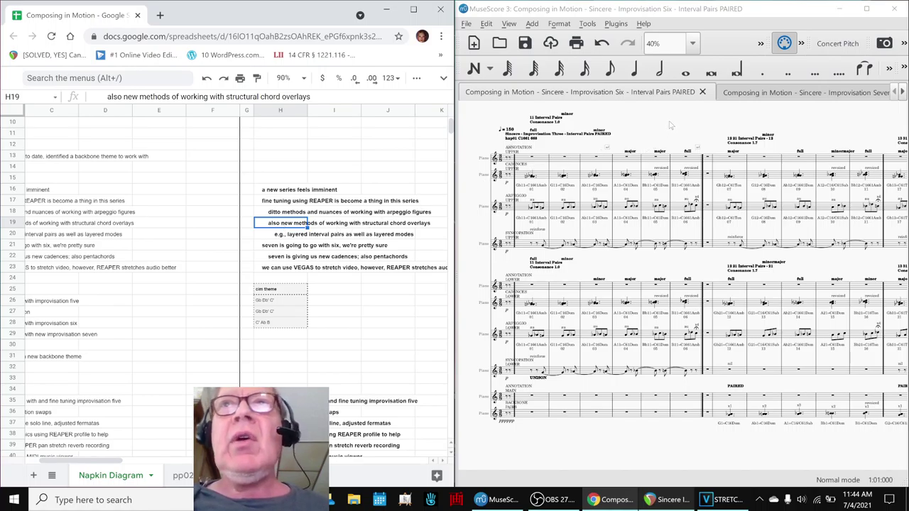
pyautogui.click(610, 100)
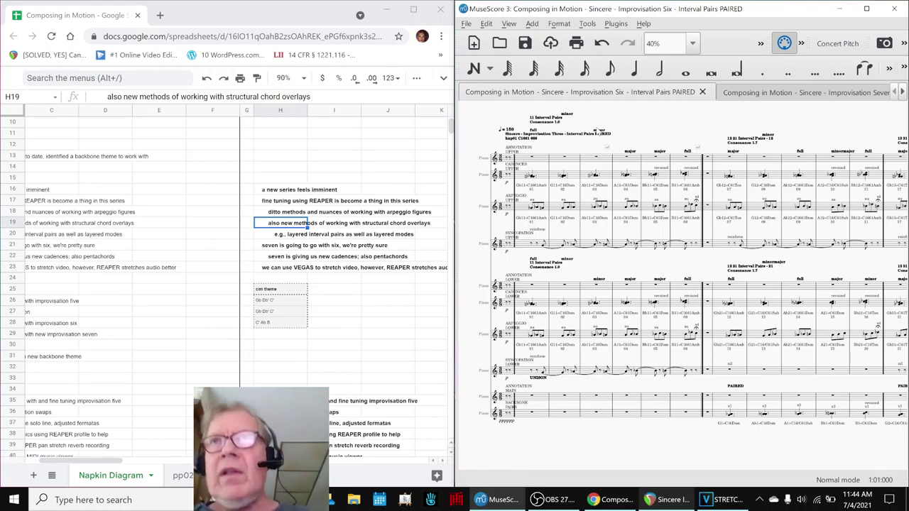
pyautogui.click(740, 162)
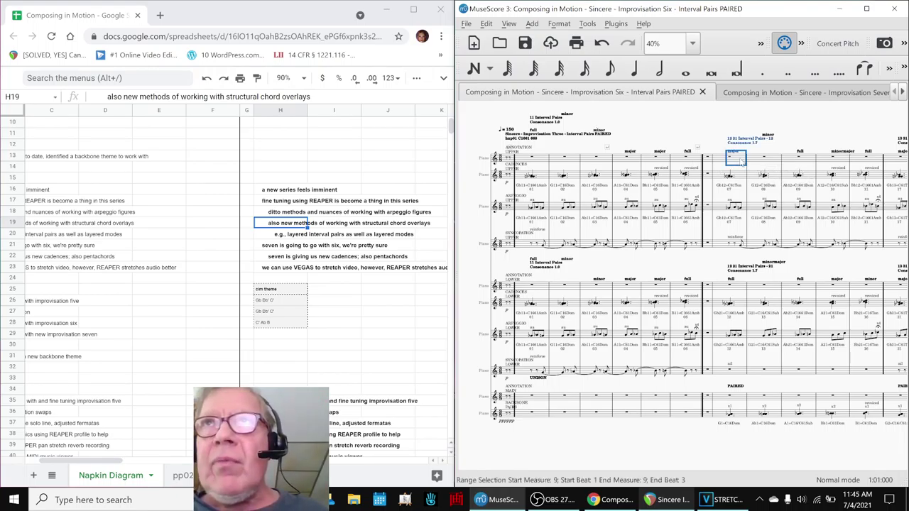
pyautogui.click(742, 178)
pyautogui.press('p')
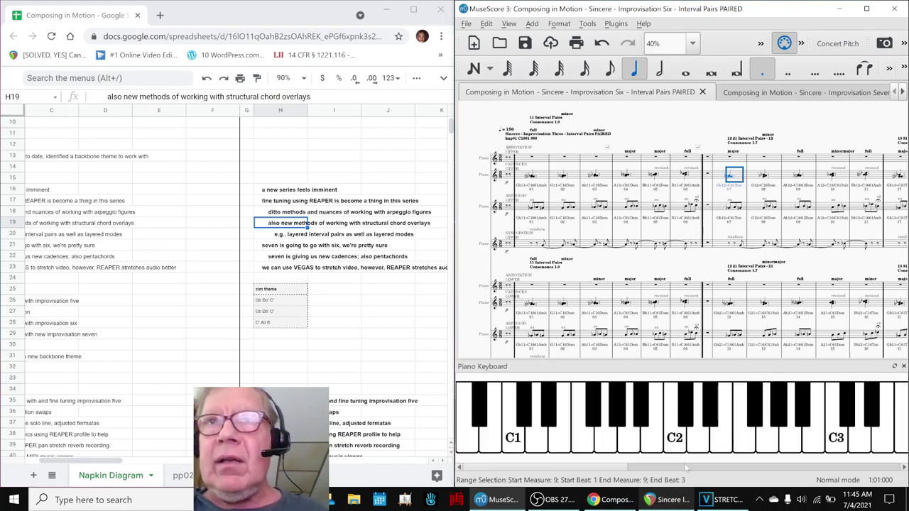
pyautogui.moveTo(618, 469); pyautogui.dragTo(739, 468)
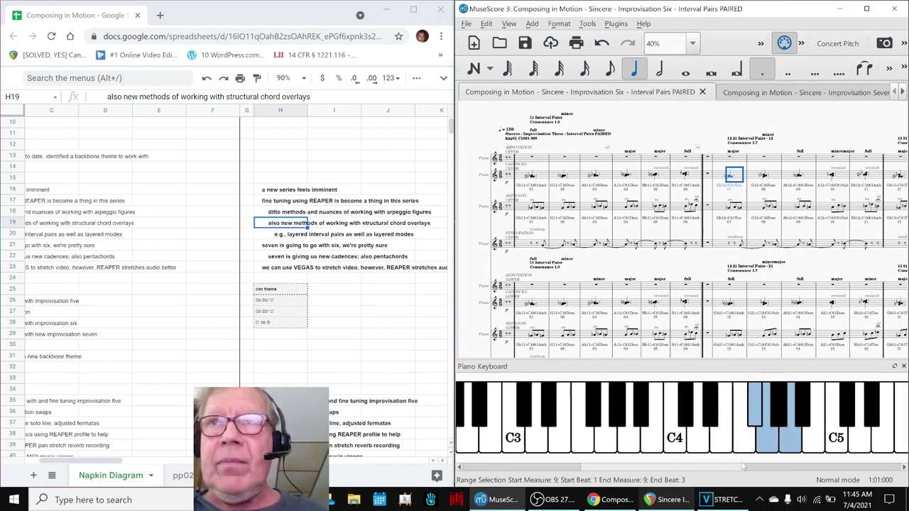
pyautogui.click(761, 429)
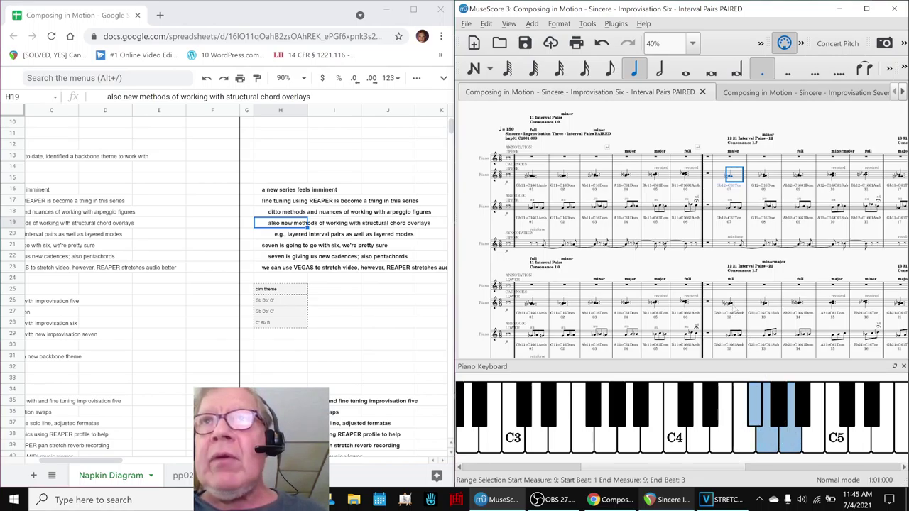
pyautogui.click(735, 304)
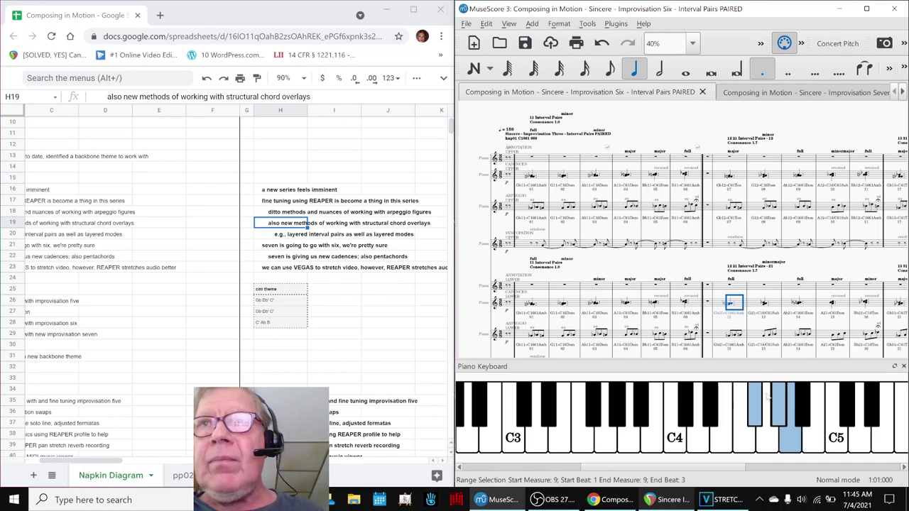
pyautogui.click(754, 408)
pyautogui.click(781, 421)
pyautogui.click(781, 420)
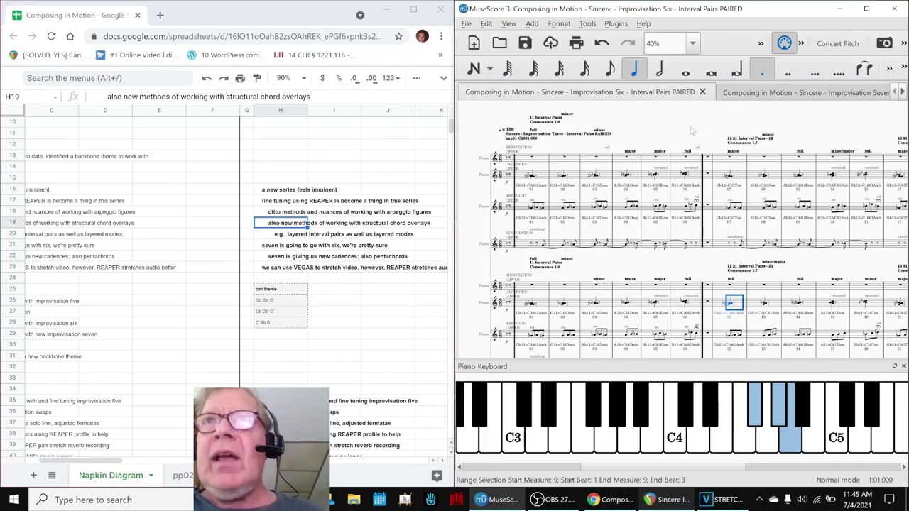
pyautogui.press('Escape')
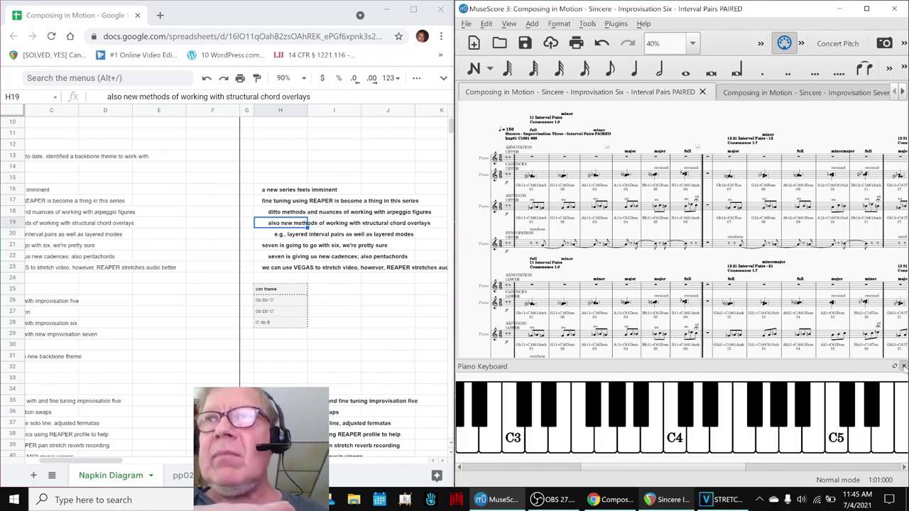
pyautogui.click(904, 366)
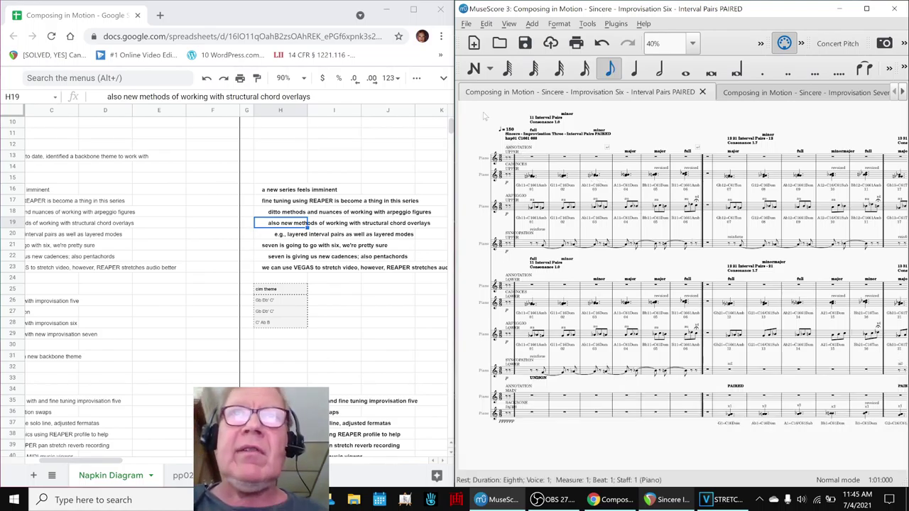
# - Play back the Interval Pairs PAIRED score through measure 39
pyautogui.press('space')
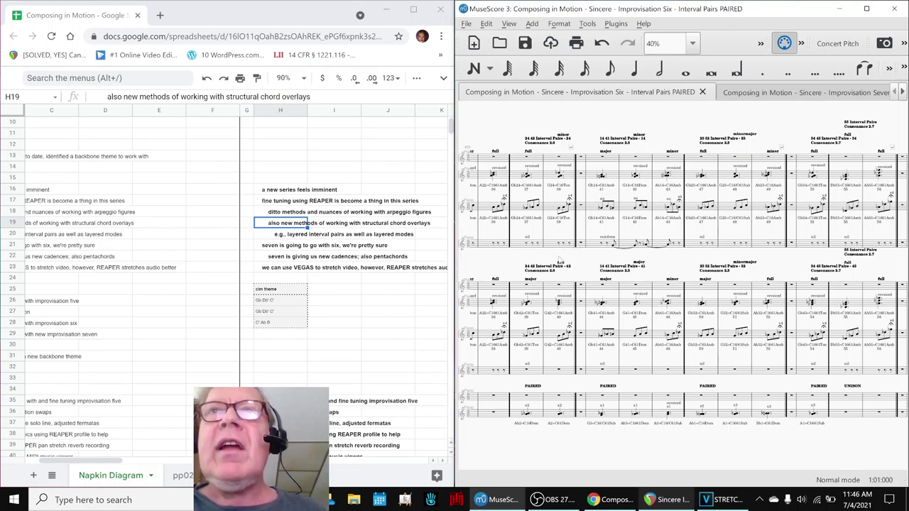
# - Scroll the Interval Pairs score back to measures 07–11 and select sheet cell H26 (Gb Db' C')
pyautogui.hscroll(-5, 506, 269)
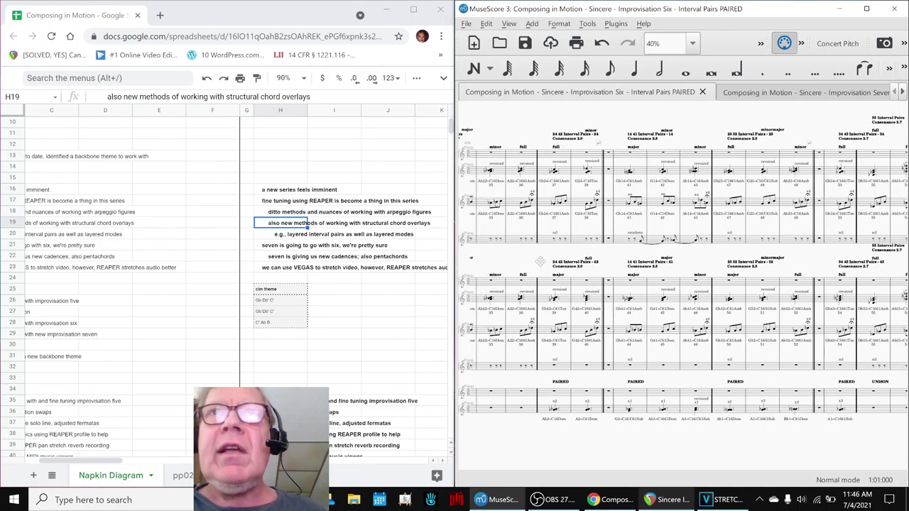
pyautogui.hscroll(-7, 520, 259)
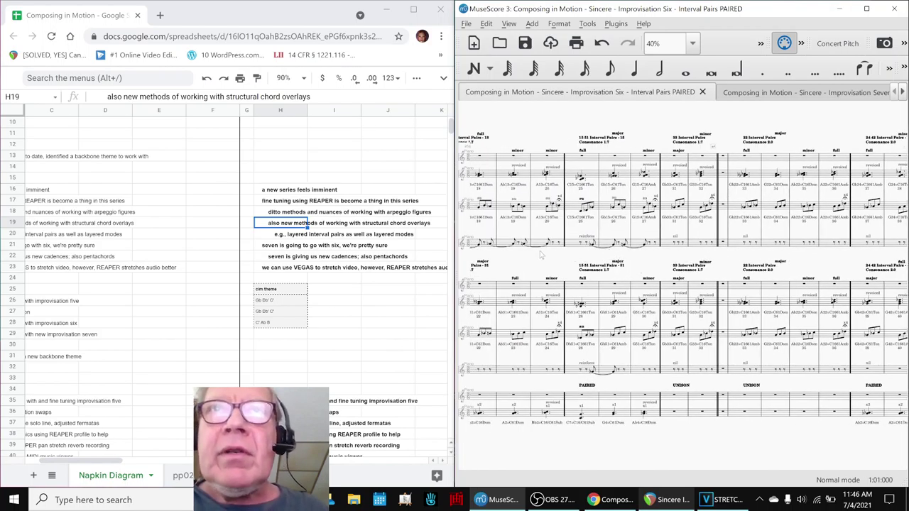
pyautogui.hscroll(-2, 540, 255)
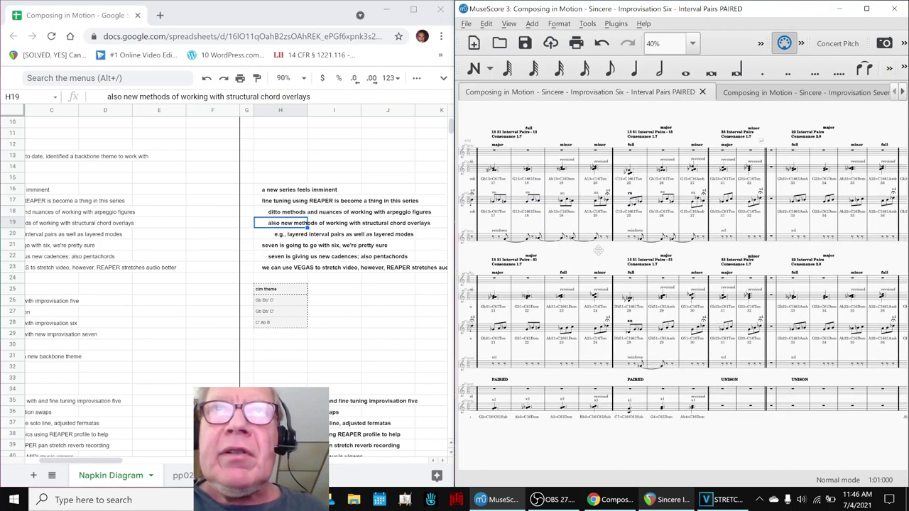
pyautogui.click(511, 241)
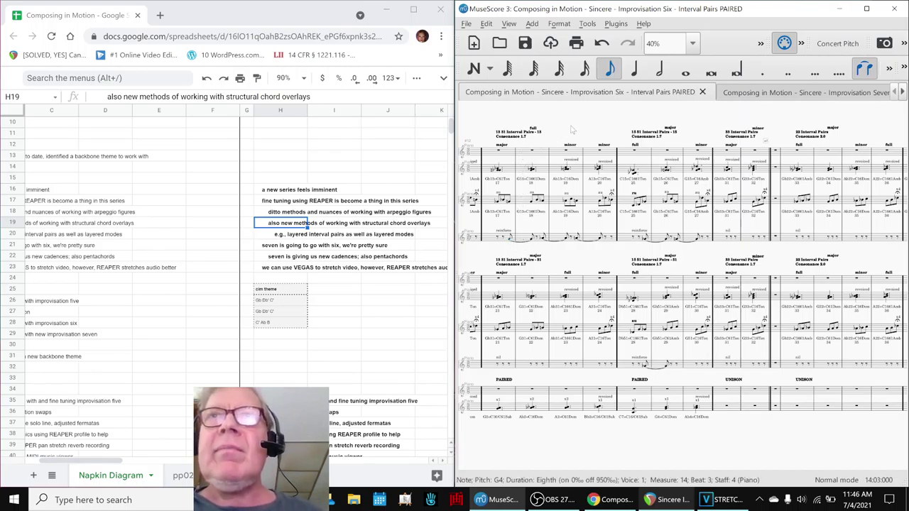
pyautogui.scroll(2, 573, 130)
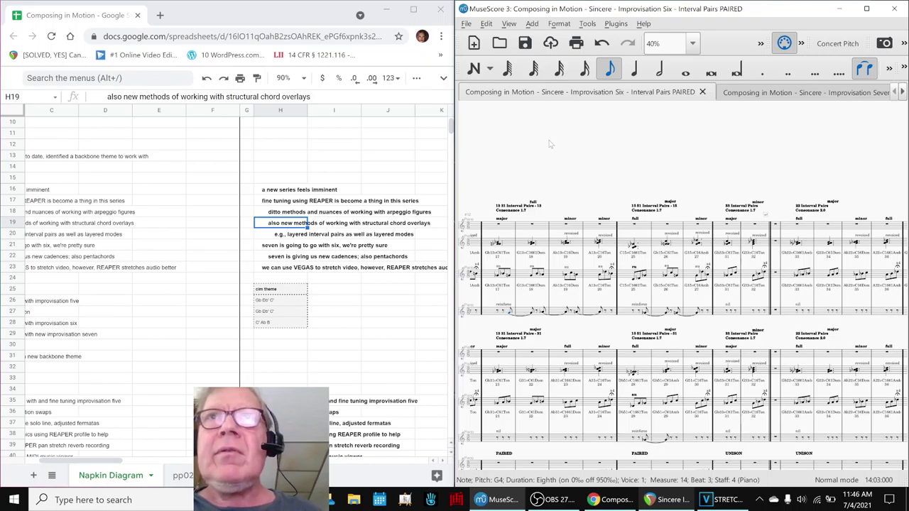
pyautogui.moveTo(549, 144); pyautogui.dragTo(660, 121)
pyautogui.moveTo(561, 139); pyautogui.dragTo(642, 115)
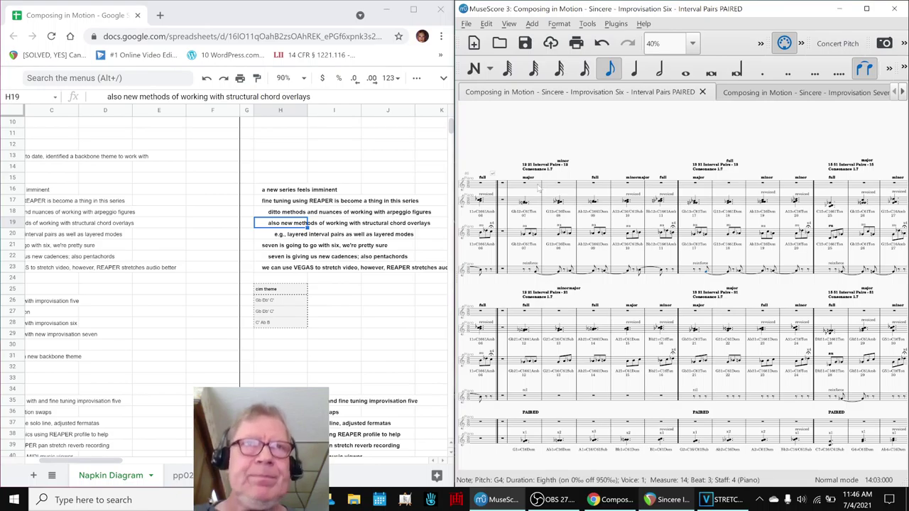
pyautogui.click(266, 304)
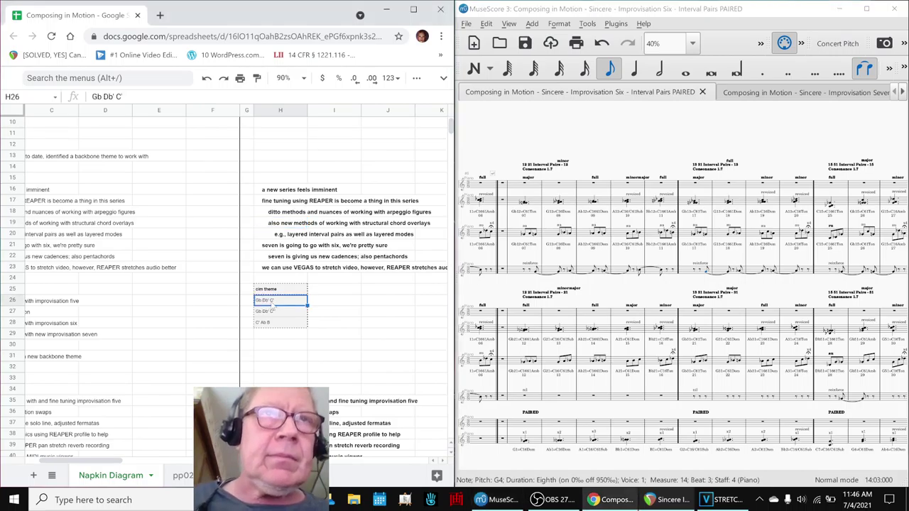
# - Switch to the Improvisation Seven - Theme score, play it with brief mixer checks, and maximize MuseScore
pyautogui.click(810, 97)
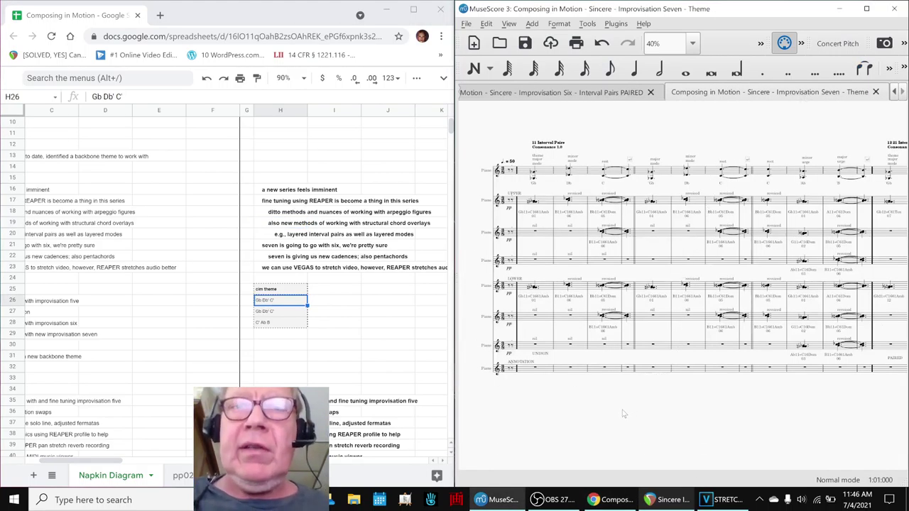
pyautogui.press('F10')
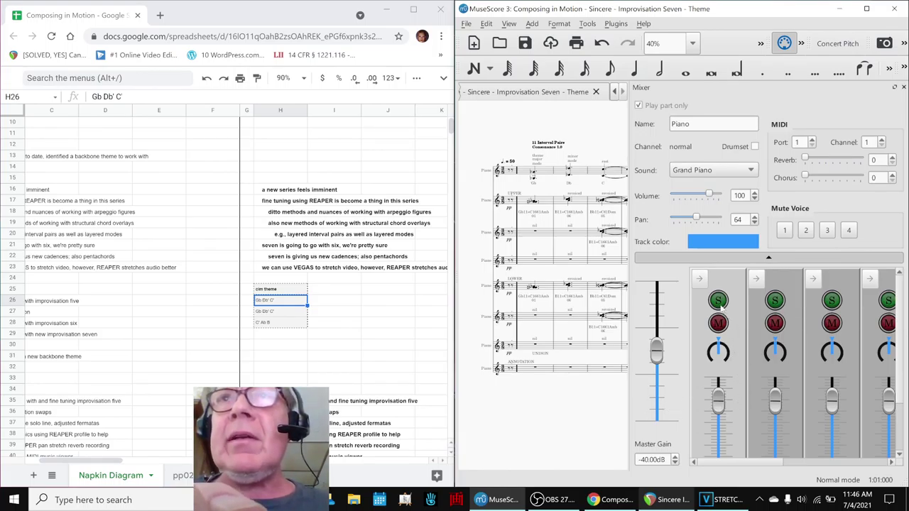
pyautogui.press('F10')
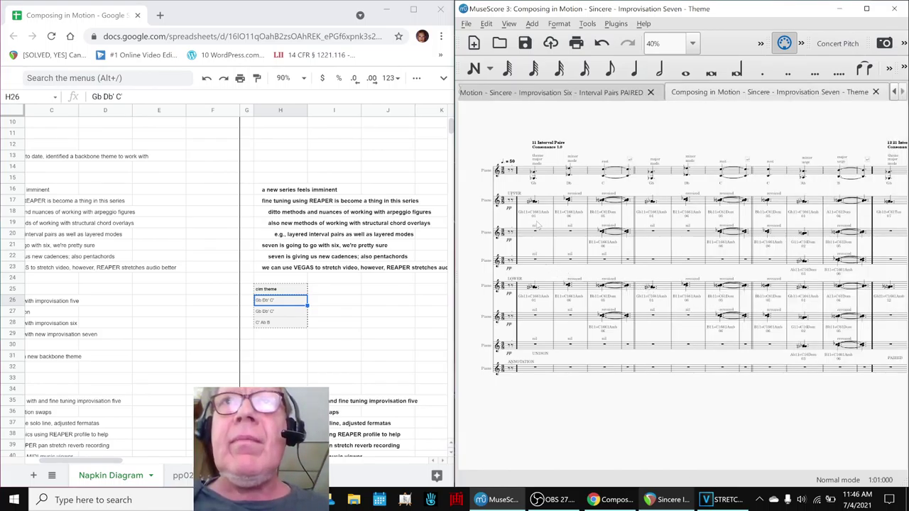
pyautogui.press('space')
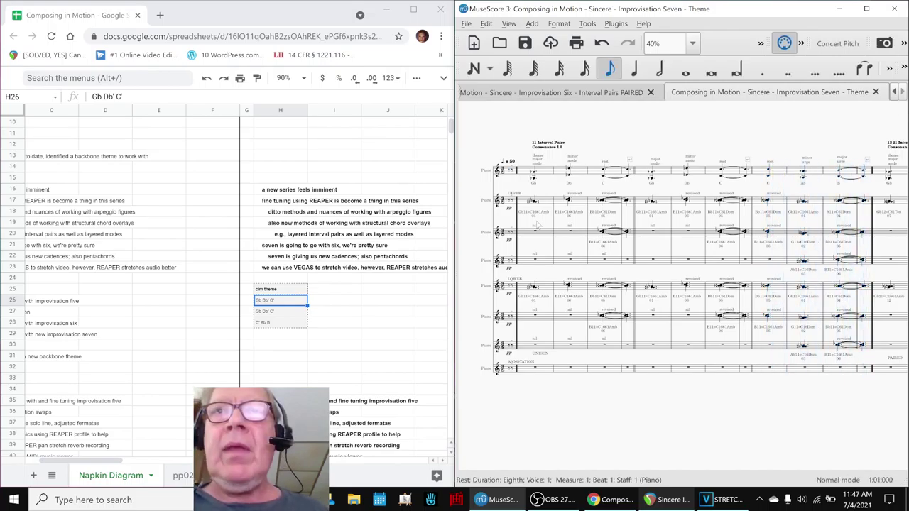
pyautogui.press('F10')
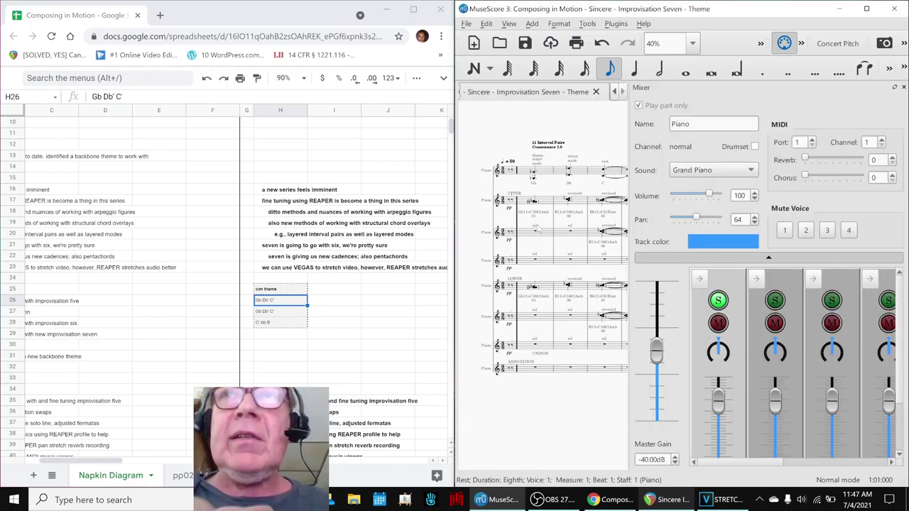
pyautogui.press('F10')
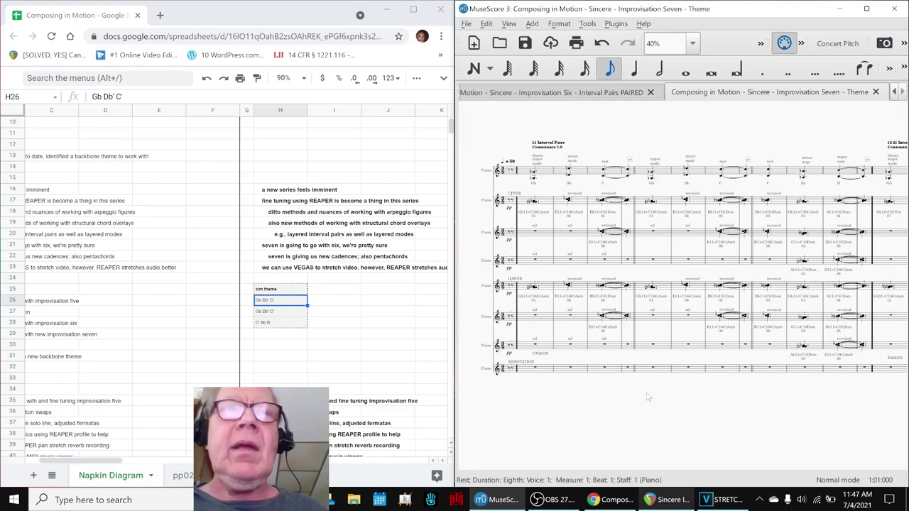
pyautogui.click(868, 10)
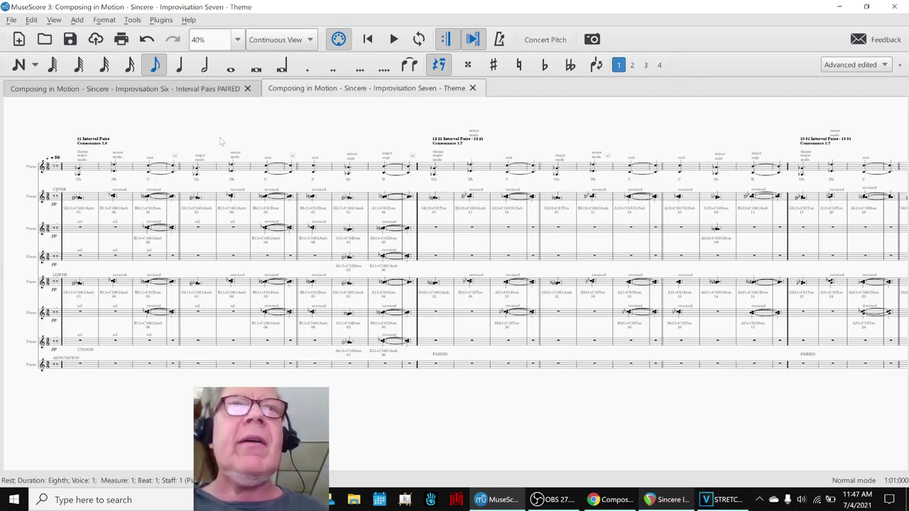
pyautogui.click(165, 92)
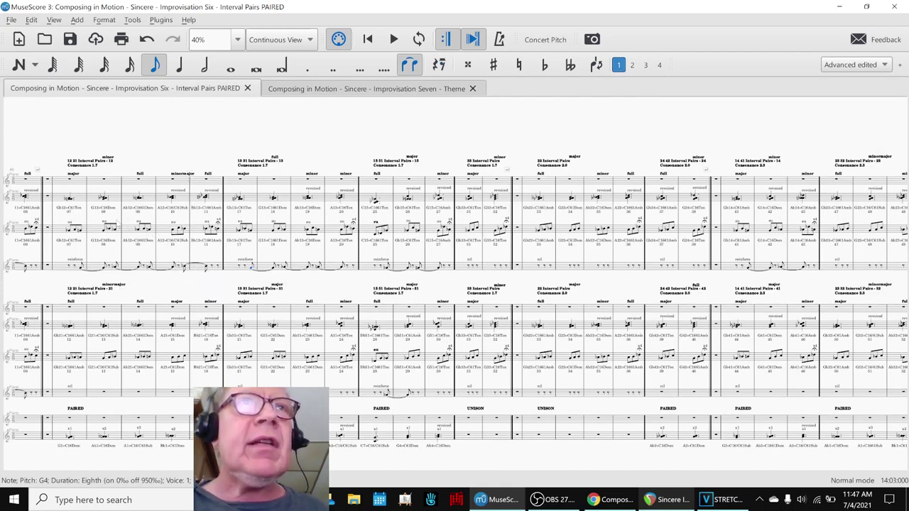
pyautogui.click(77, 200)
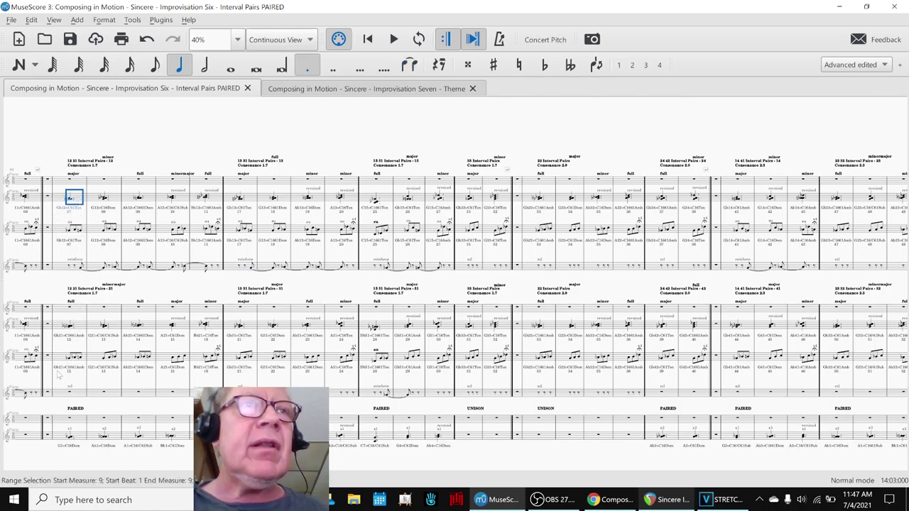
pyautogui.click(326, 88)
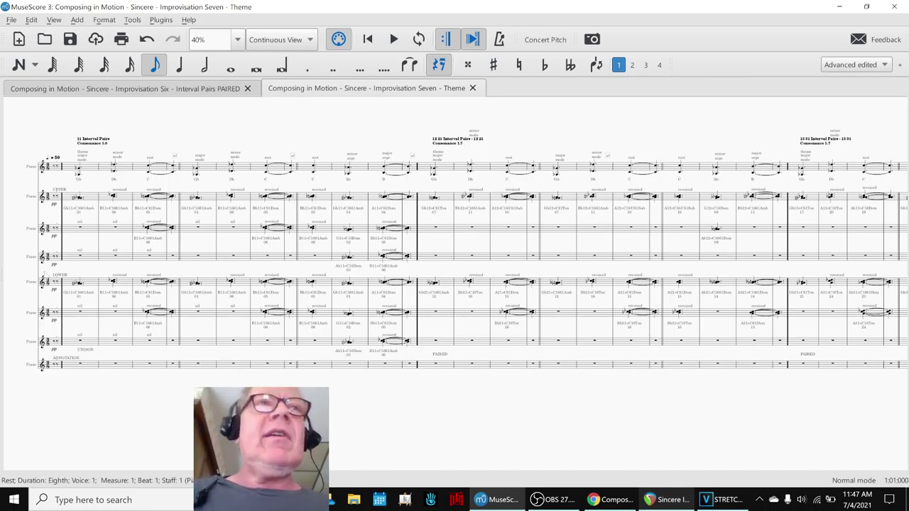
pyautogui.click(88, 171)
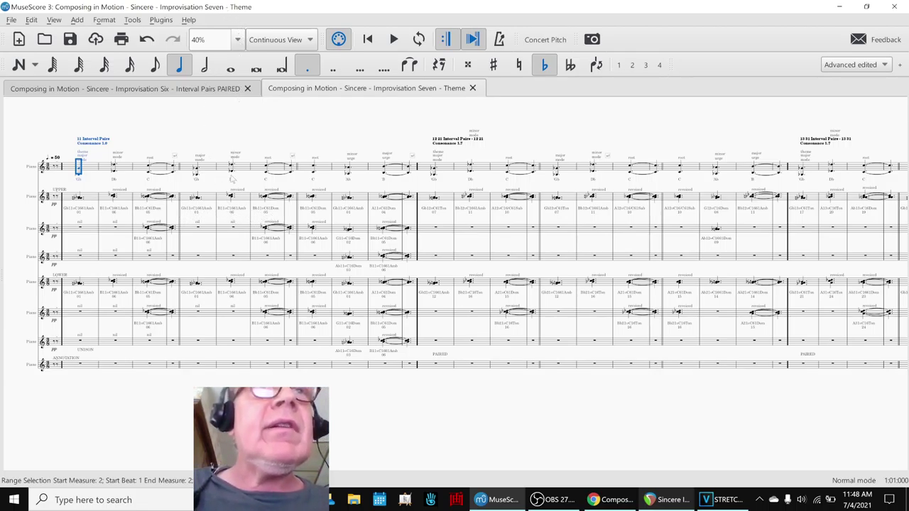
pyautogui.tripleClick(227, 39)
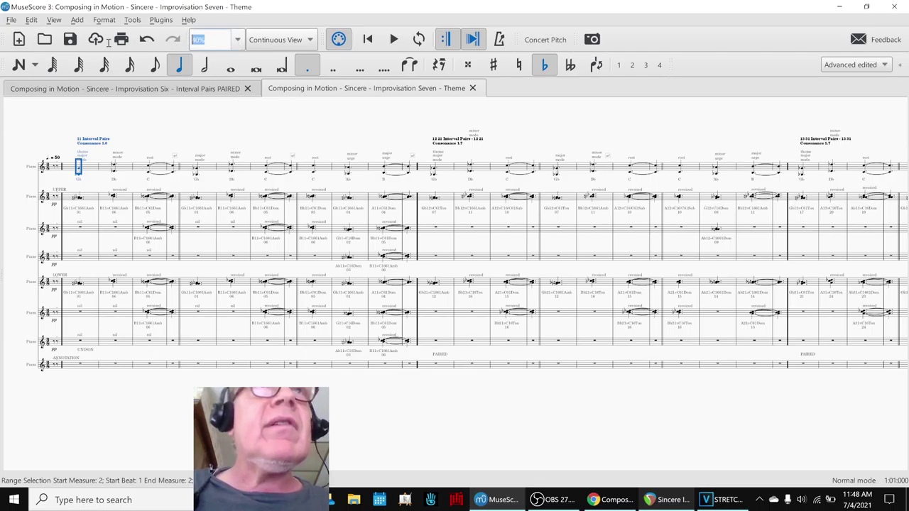
pyautogui.write('60')
pyautogui.press('Return')
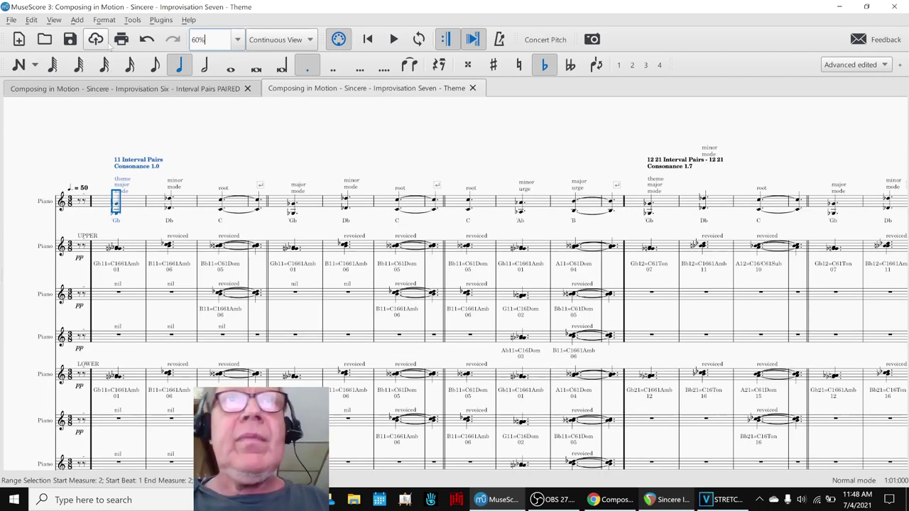
pyautogui.scroll(-3, 195, 174)
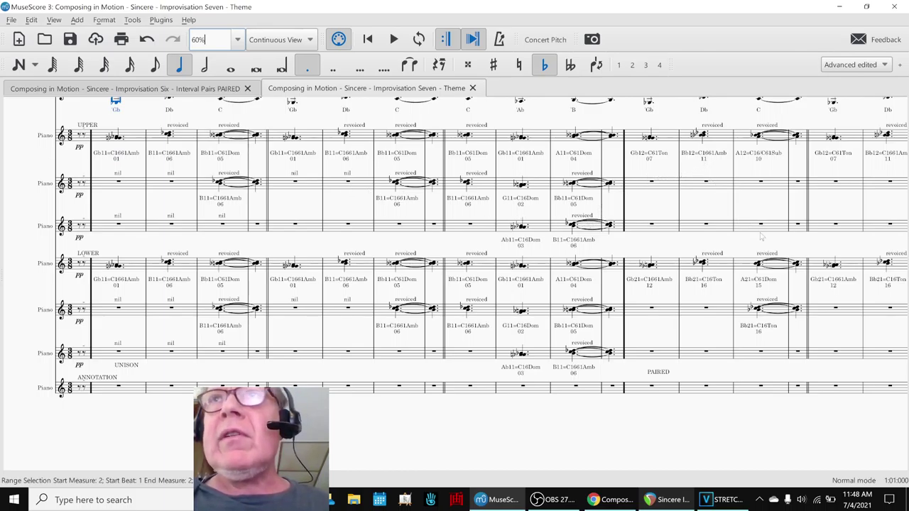
pyautogui.moveTo(794, 437); pyautogui.dragTo(188, 449)
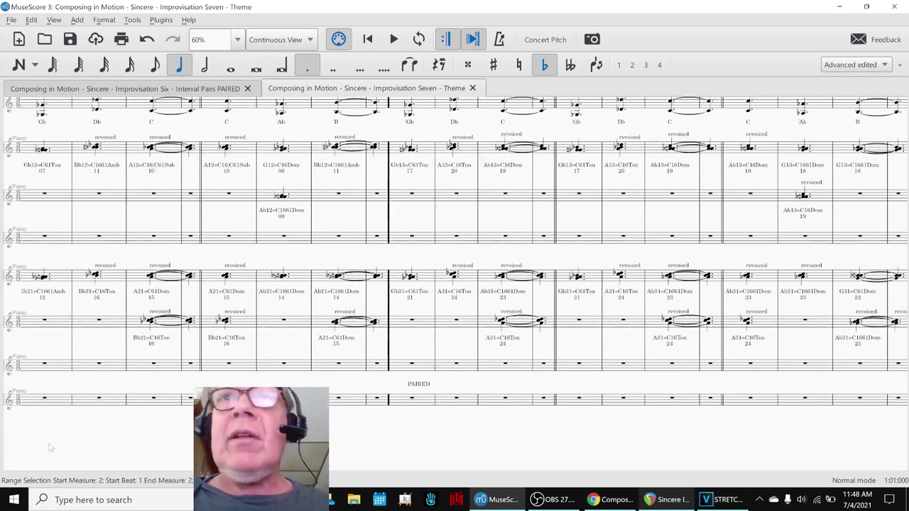
pyautogui.scroll(-3, 540, 440)
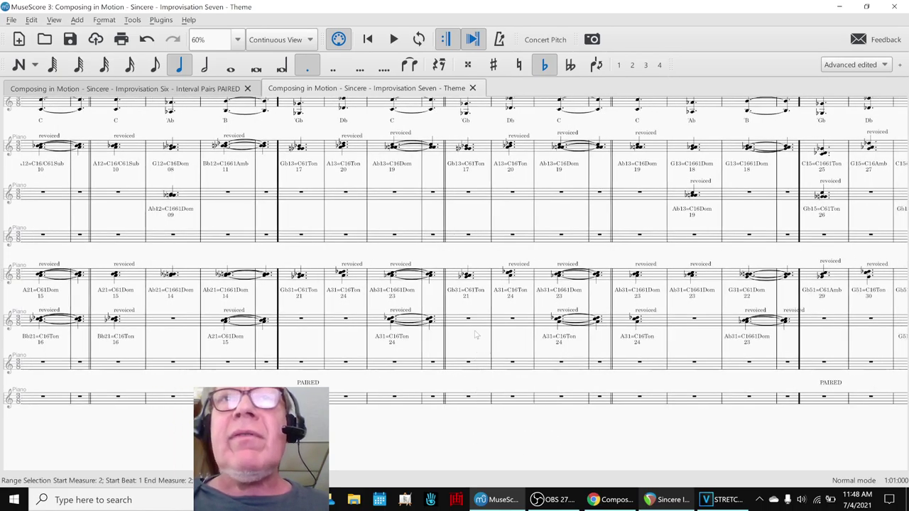
pyautogui.scroll(-5, 696, 430)
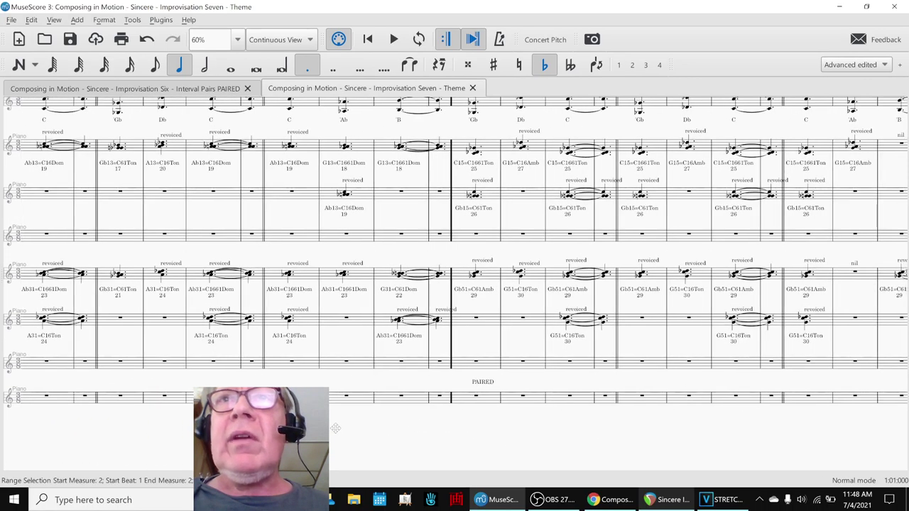
pyautogui.hotkey('ctrl', 'Home')
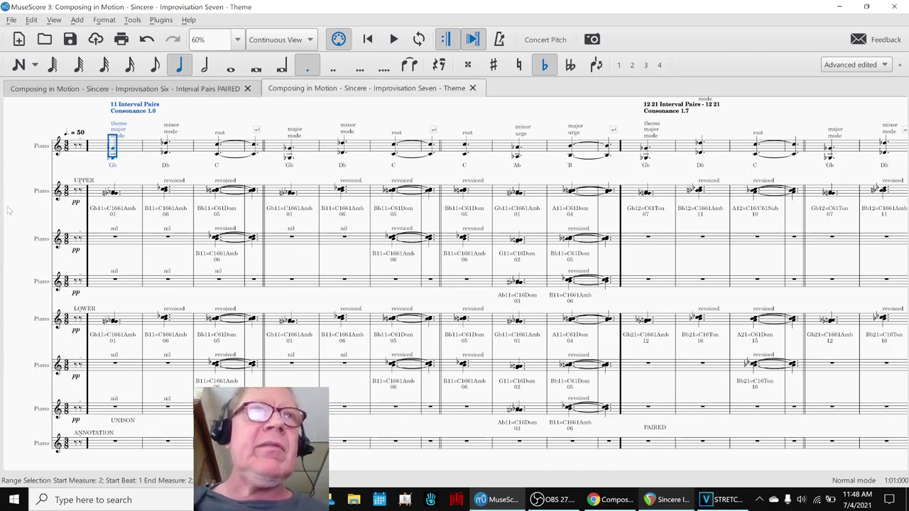
pyautogui.press('Escape')
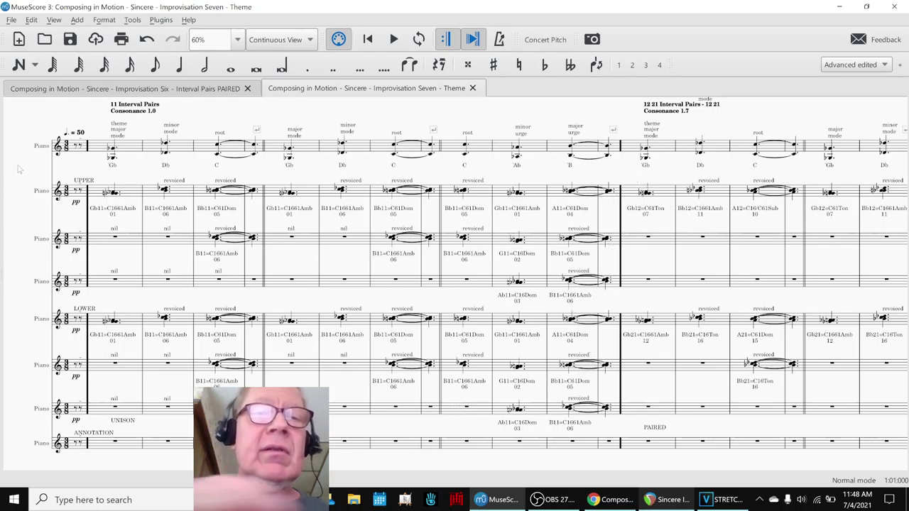
pyautogui.hotkey('ctrl', 'Home')
# - Play the Improvisation Seven theme from measure 1 through the 23 32 interval pairs section
pyautogui.press('space')
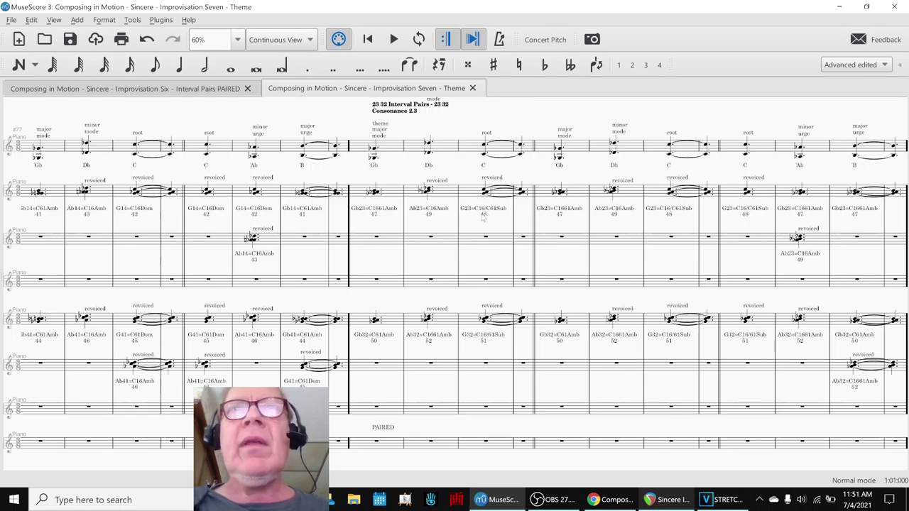
# - Select the G23 chord in measure 88, scroll left, and bring the Composing in Motion spreadsheet forward
pyautogui.click(464, 200)
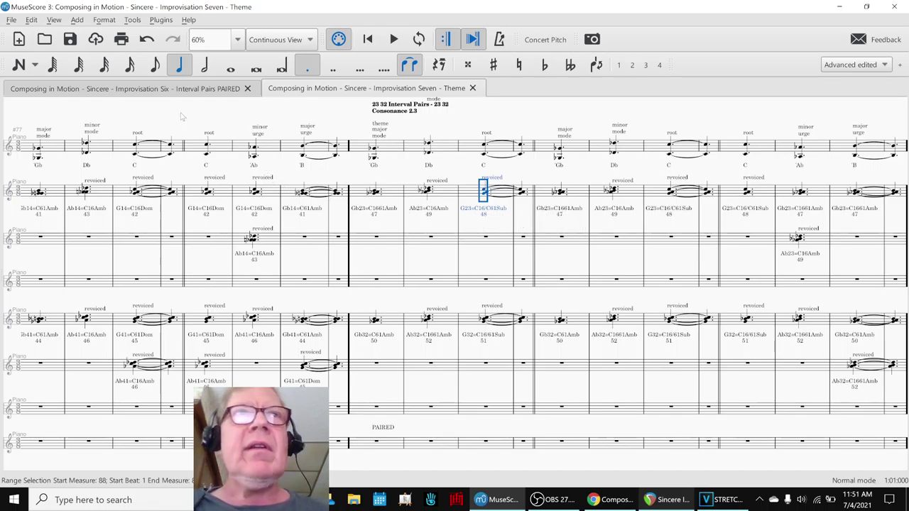
pyautogui.hscroll(-5, 319, 121)
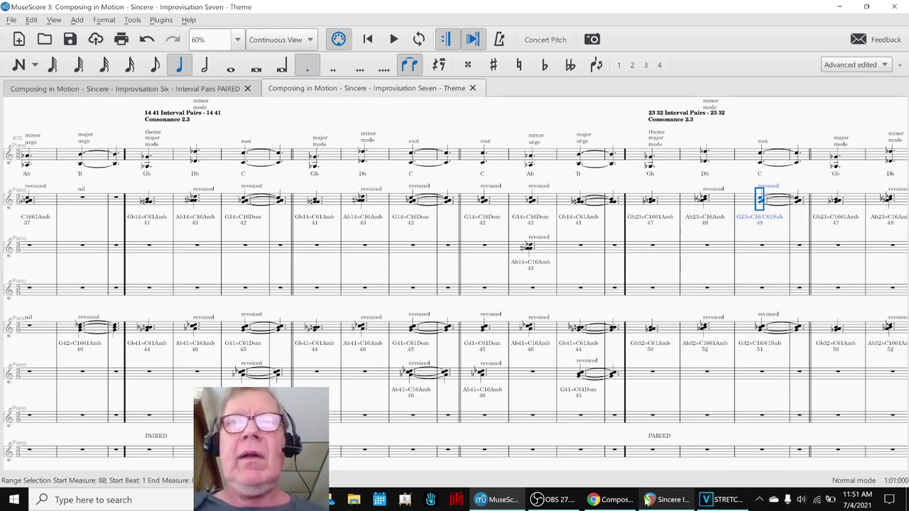
pyautogui.click(611, 499)
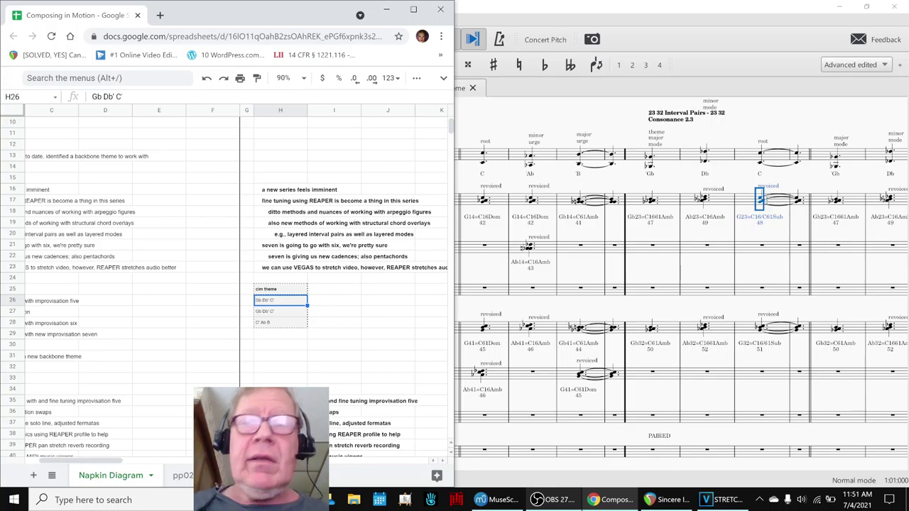
# - Move down column A of the Napkin Diagram notes to the Ideas Next Time list
pyautogui.press('Down')
pyautogui.press('Home')
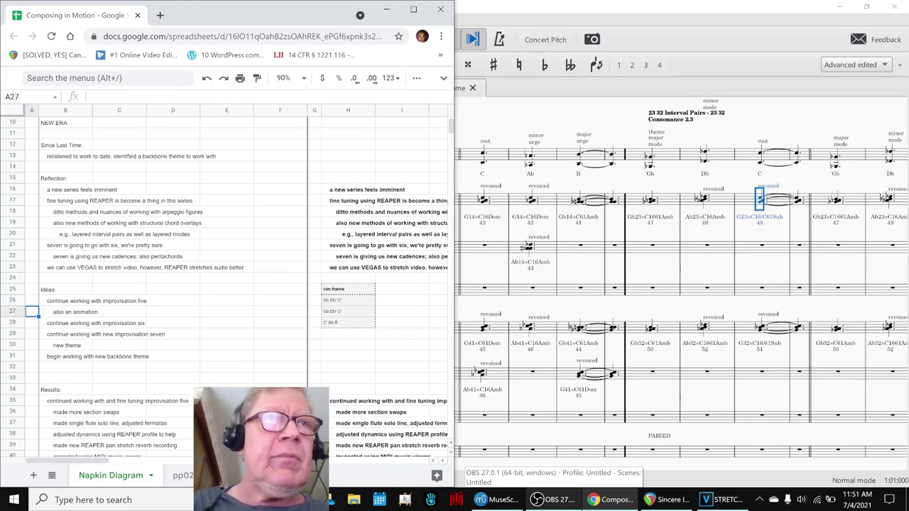
pyautogui.press('Down')
pyautogui.press('Down')
pyautogui.press('Down')
pyautogui.press('Down')
pyautogui.press('Down')
pyautogui.press('Down')
pyautogui.press('Down')
pyautogui.press('Down')
pyautogui.press('Down')
pyautogui.press('Down')
pyautogui.press('Down')
pyautogui.press('Down')
pyautogui.press('Down')
pyautogui.press('Down')
pyautogui.press('Down')
pyautogui.press('Down')
pyautogui.press('Down')
pyautogui.press('Down')
pyautogui.press('Down')
pyautogui.press('Down')
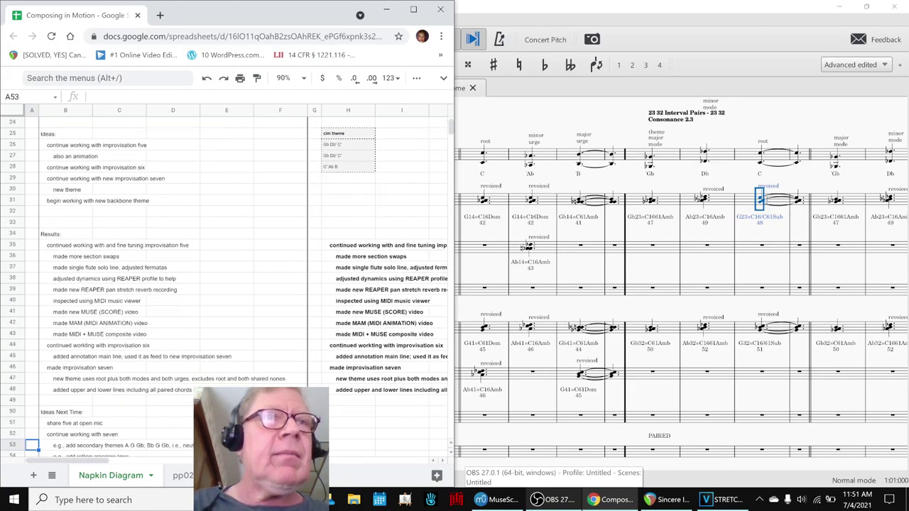
pyautogui.press('Down')
pyautogui.press('Down')
pyautogui.press('Down')
pyautogui.press('Down')
pyautogui.press('Down')
pyautogui.press('Down')
pyautogui.press('Down')
pyautogui.press('Down')
pyautogui.press('Down')
pyautogui.press('Down')
pyautogui.press('Down')
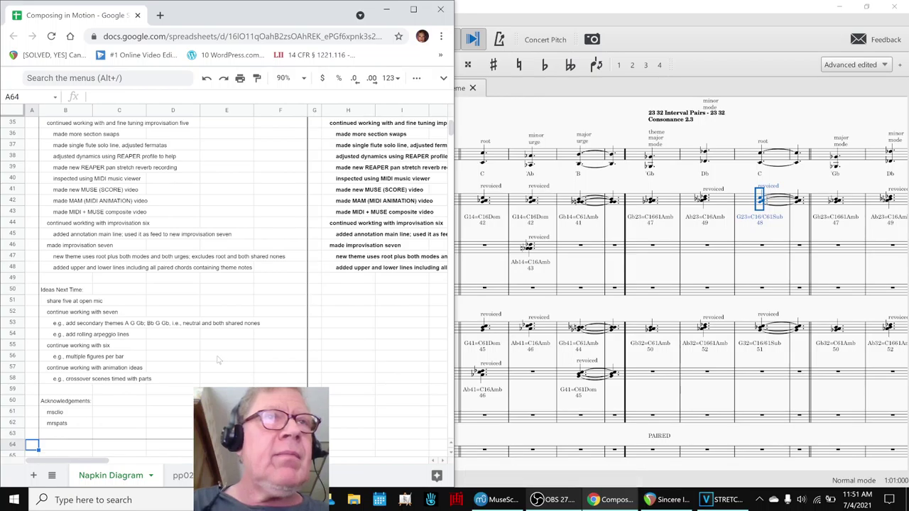
# - Review the ideas: continue working with seven, continue with six, and share five at open mic
pyautogui.click(50, 315)
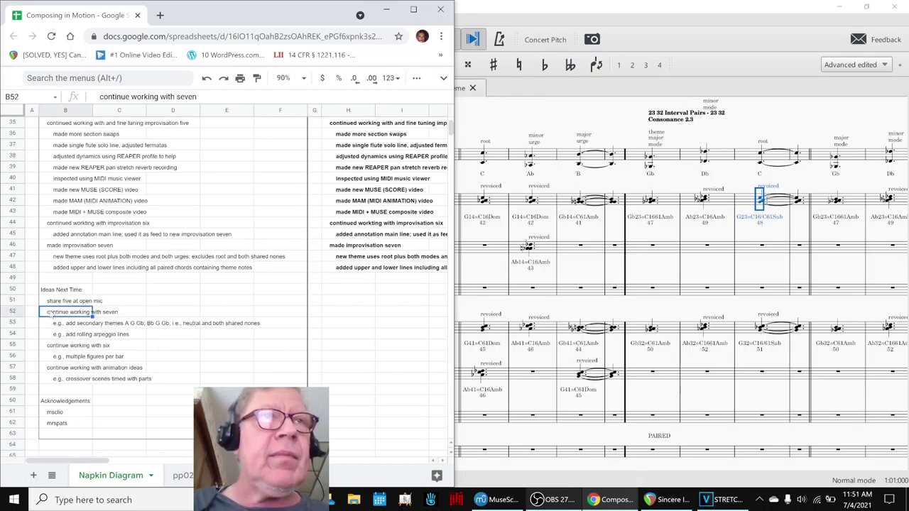
pyautogui.press('Down')
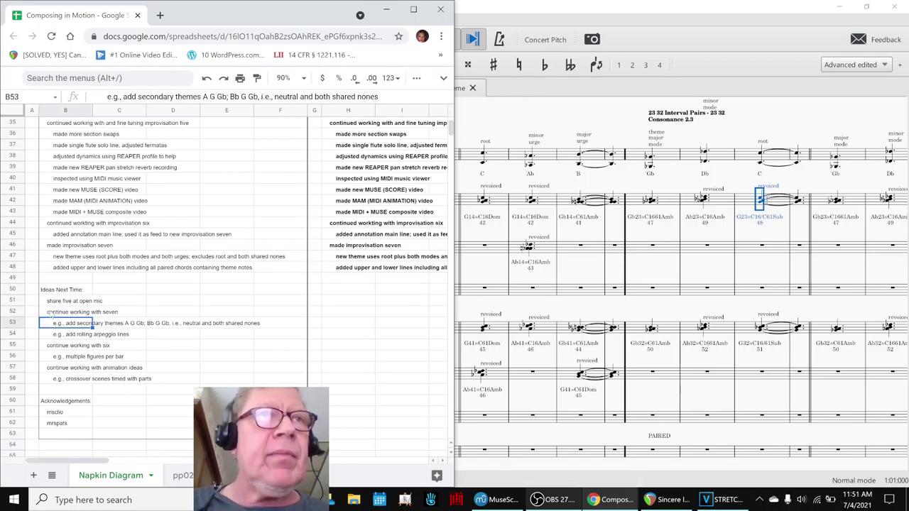
pyautogui.click(47, 346)
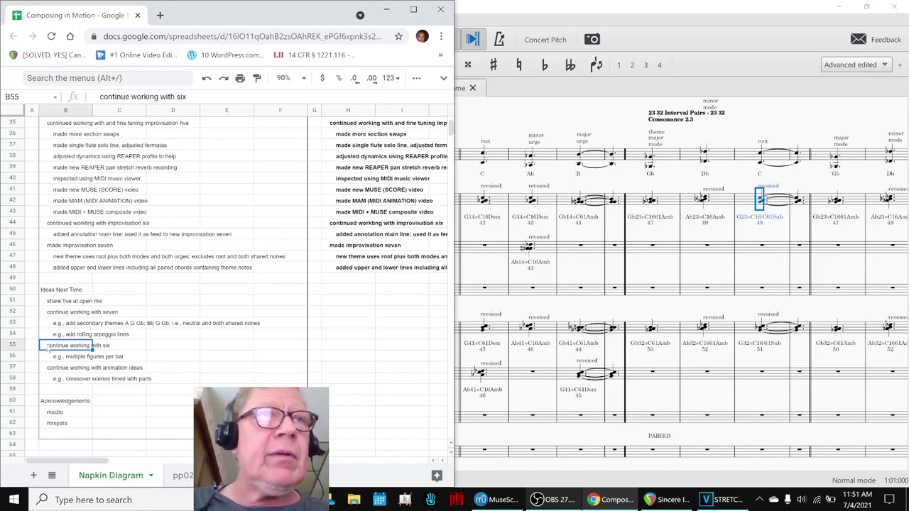
pyautogui.press('Down')
pyautogui.press('Down')
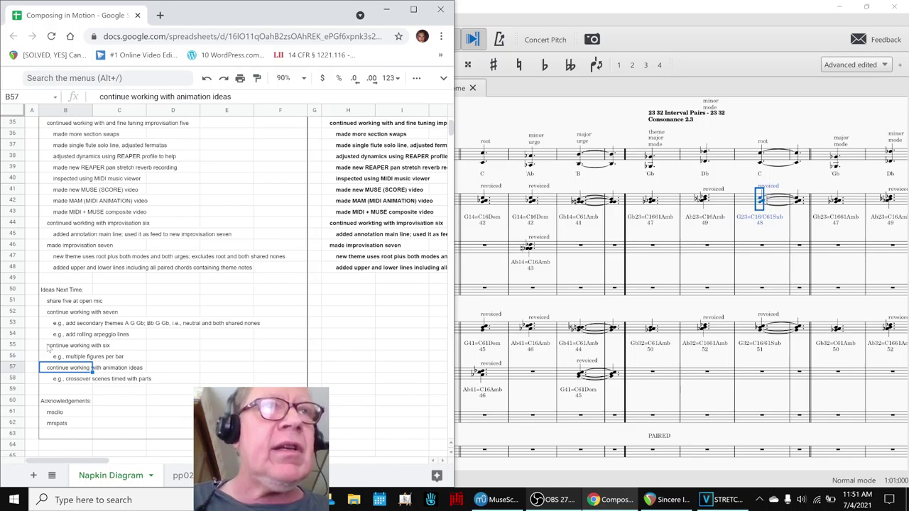
pyautogui.click(60, 305)
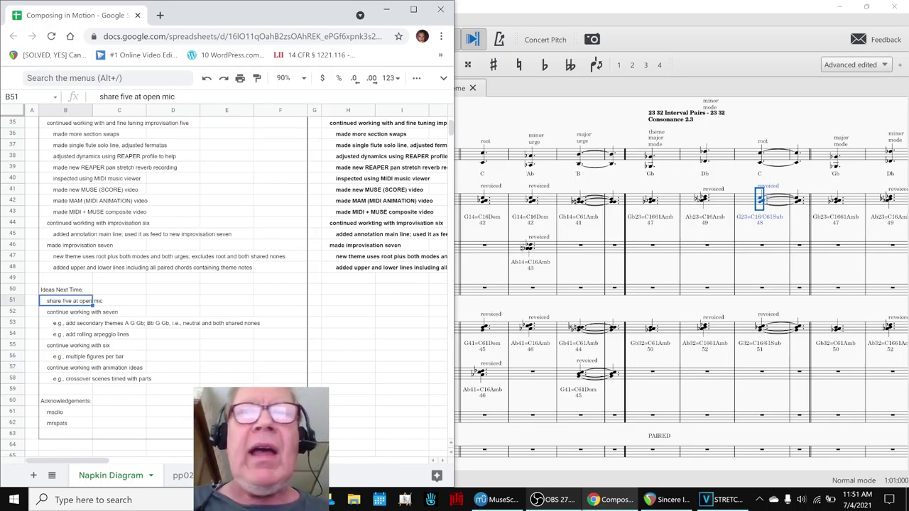
pyautogui.click(725, 500)
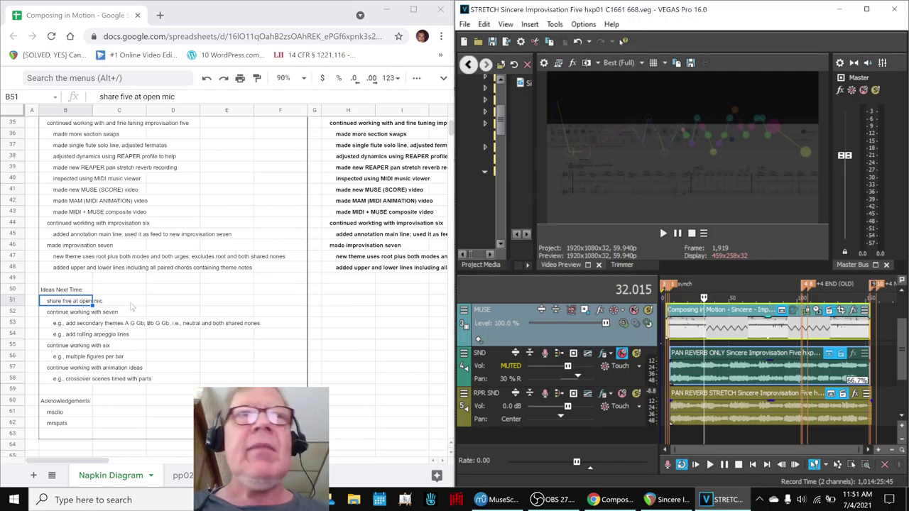
# - Point out the two acknowledged viewers in B61 and B62, then show OBS stream information
pyautogui.click(54, 414)
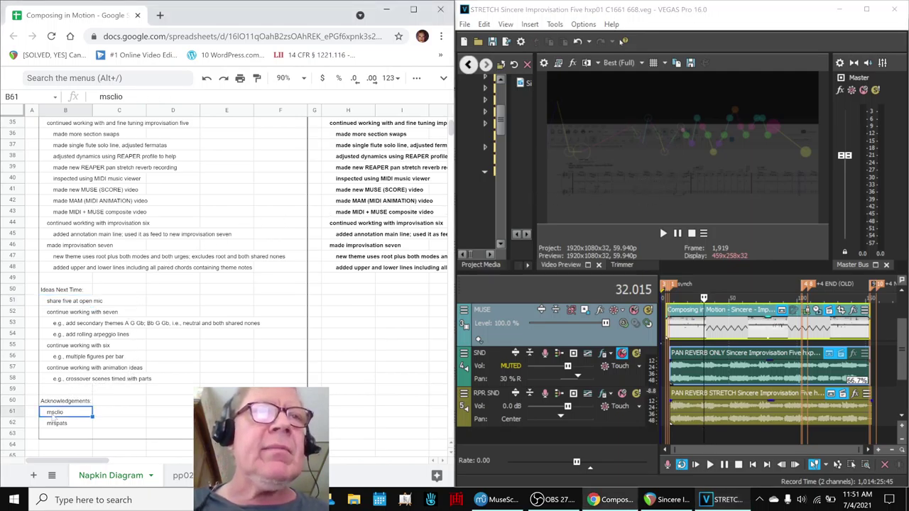
pyautogui.click(57, 424)
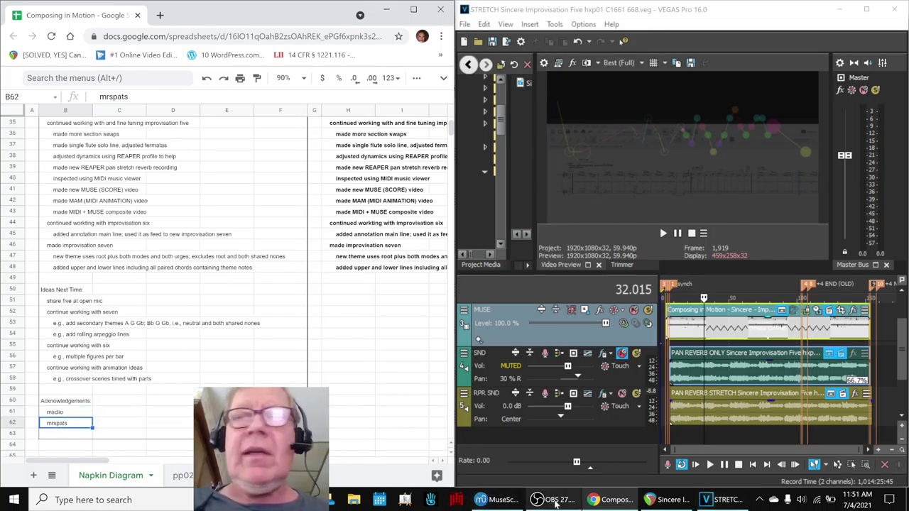
pyautogui.click(557, 500)
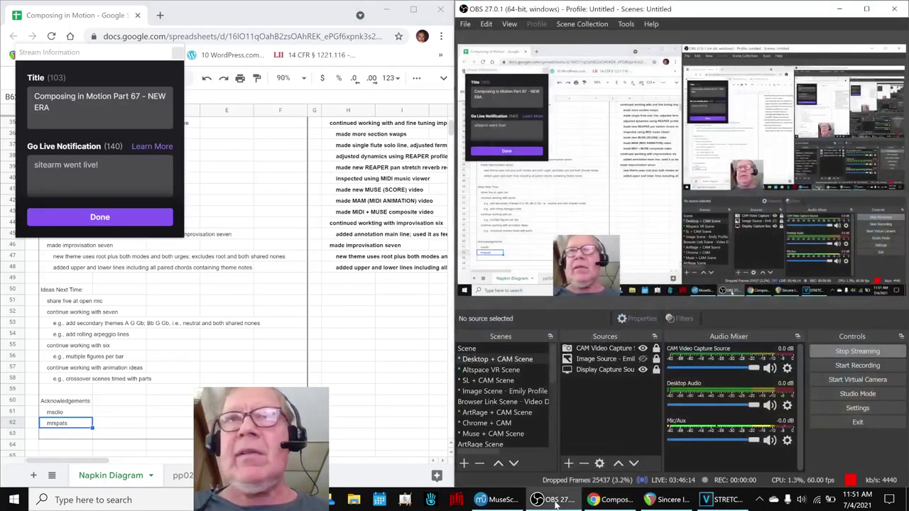